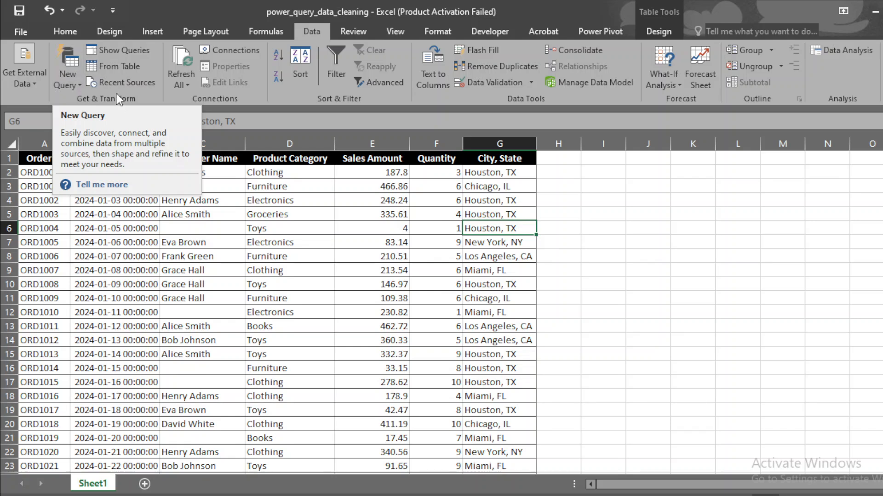
Step: Load the sheet's order table into the Query Editor and expand the list of queries
left_click(129, 65)
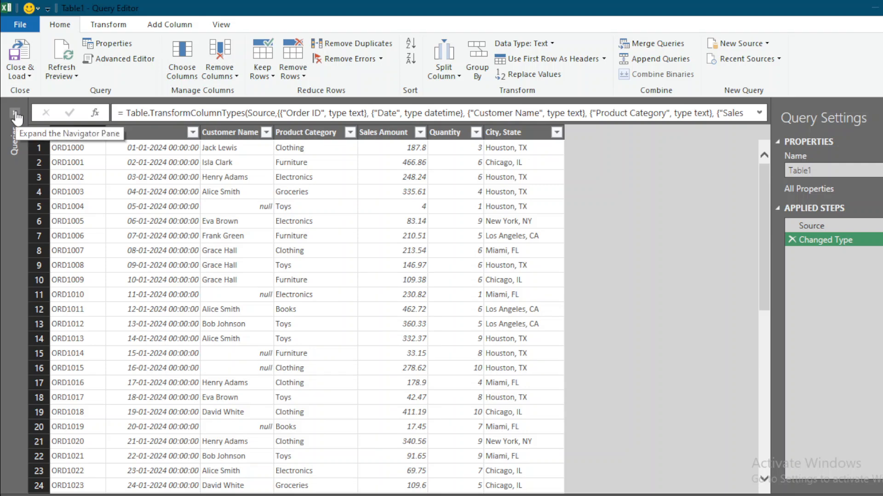
left_click(15, 113)
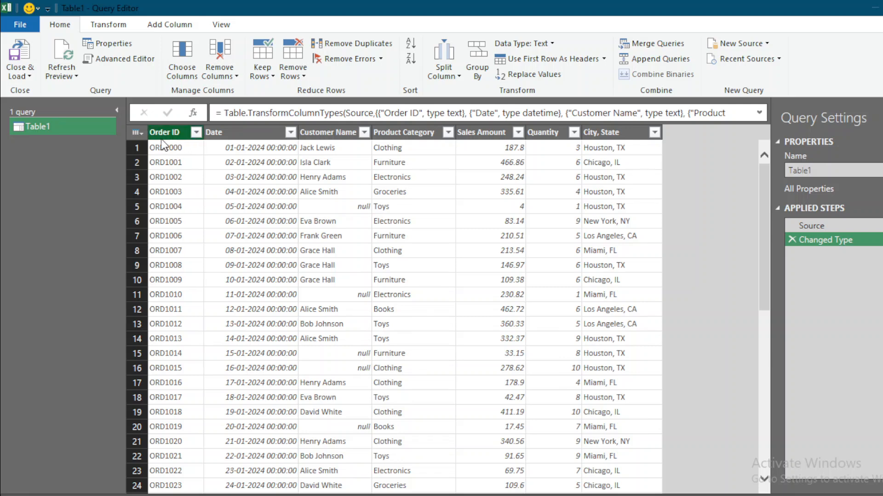
Step: Sort the query rows by Order ID in ascending order
left_click(196, 132)
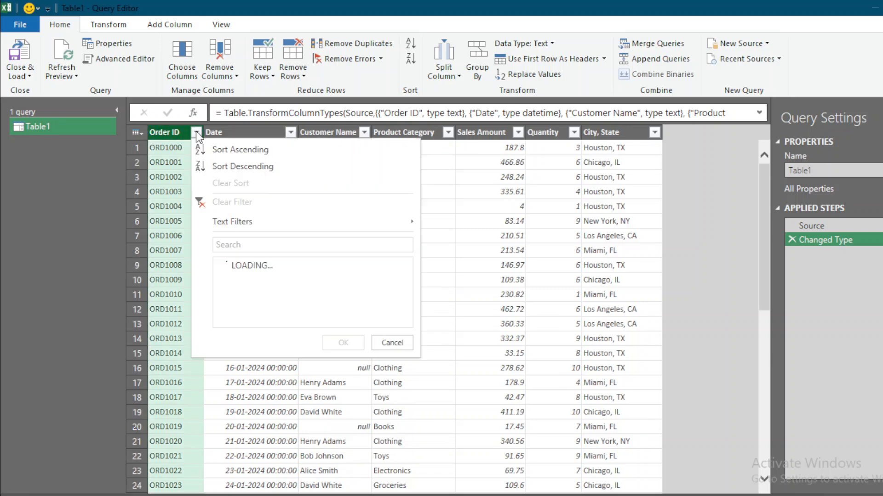
left_click(225, 149)
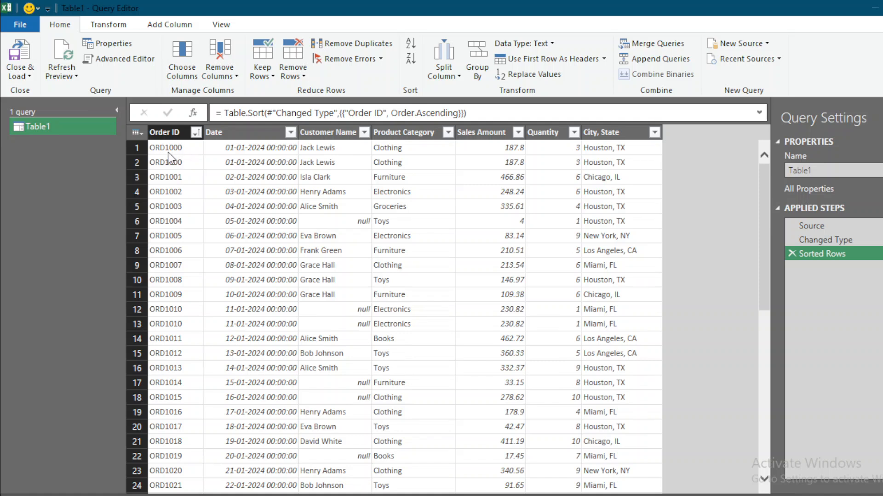
left_click(195, 133)
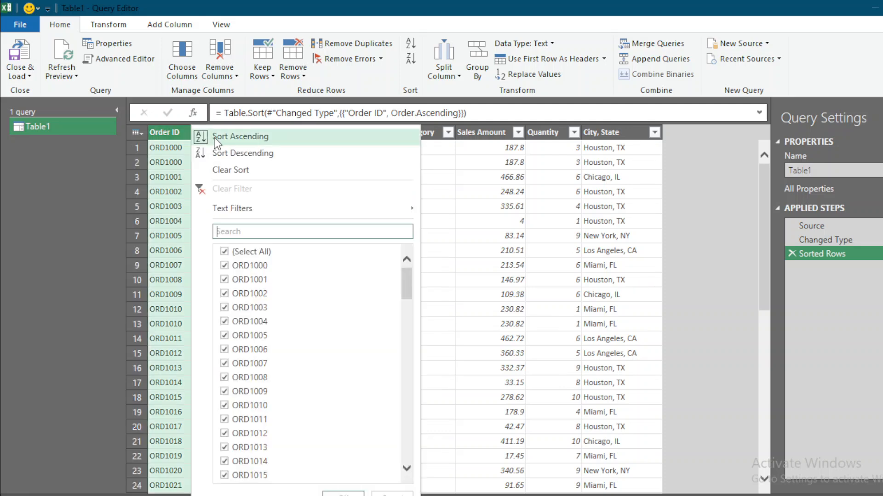
left_click(216, 136)
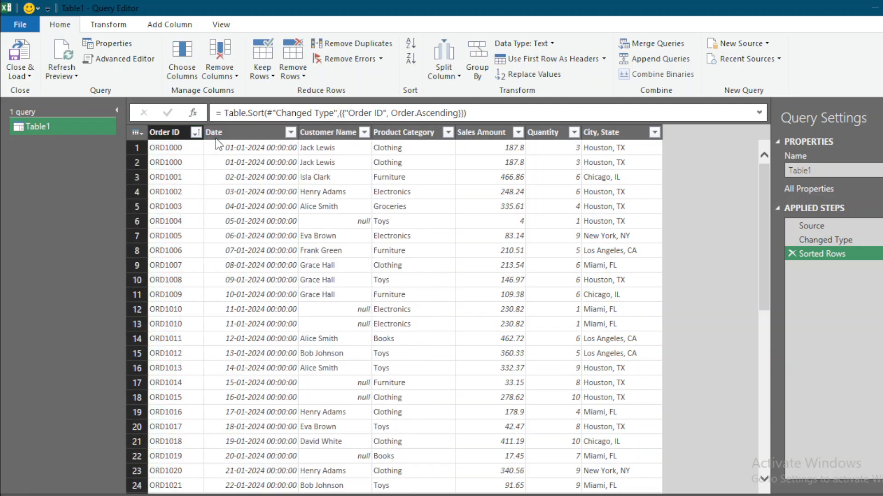
Step: Remove duplicate rows based on the Order ID column and compare the table before and after the removal
right_click(175, 153)
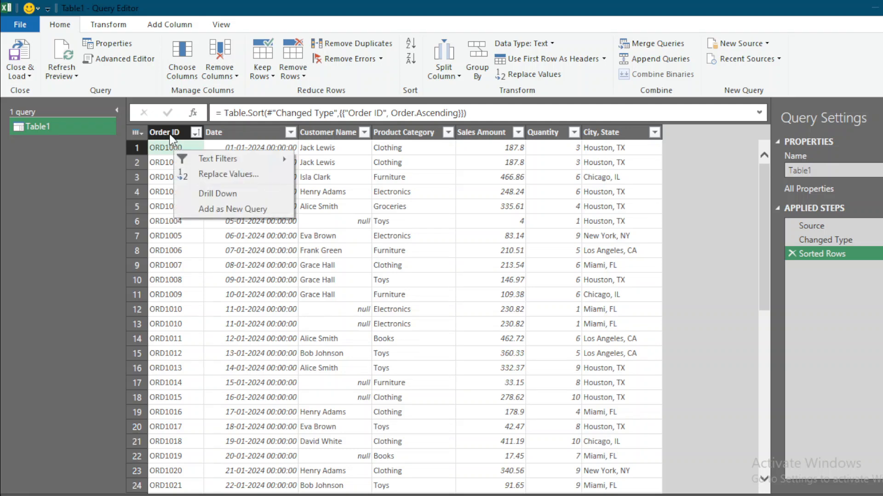
left_click(170, 135)
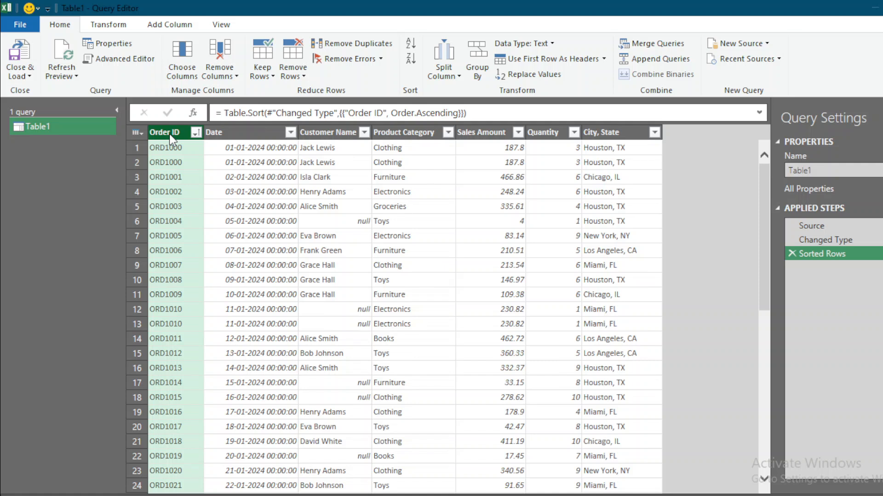
left_click(374, 45)
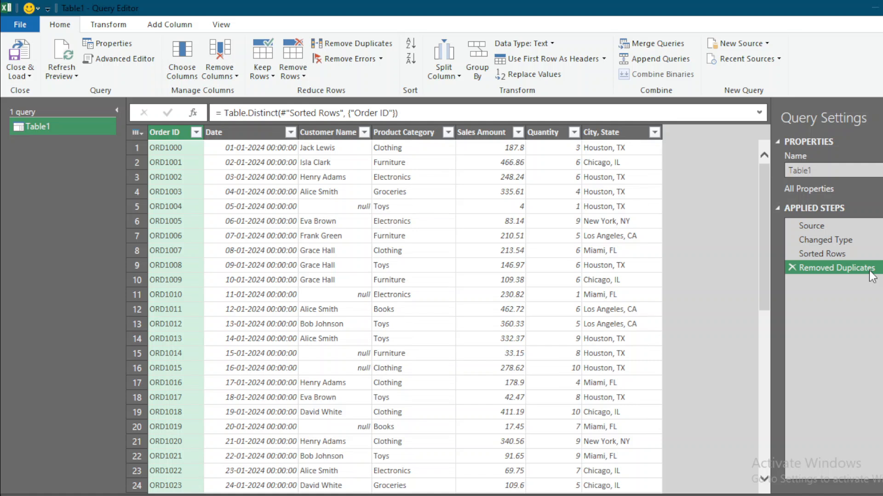
left_click(838, 253)
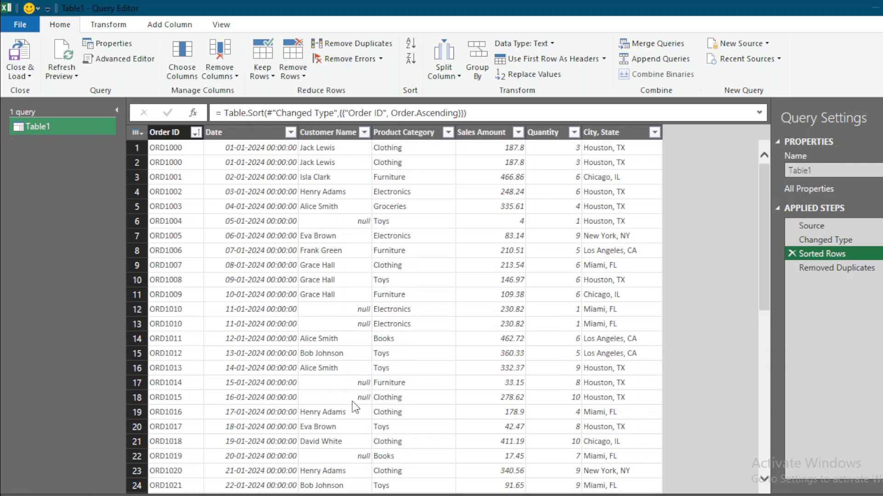
left_click(843, 268)
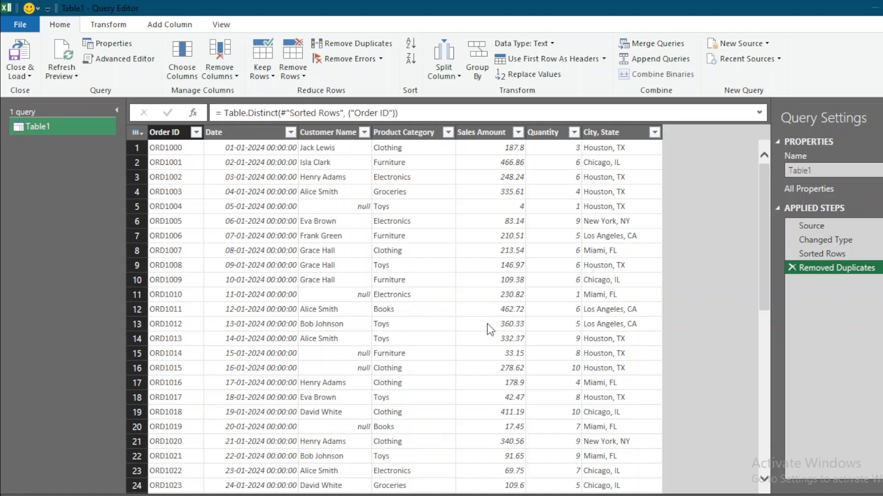
Step: Try filling the null values in the Customer Name column downward, and delete that fill from the applied steps
left_click(340, 133)
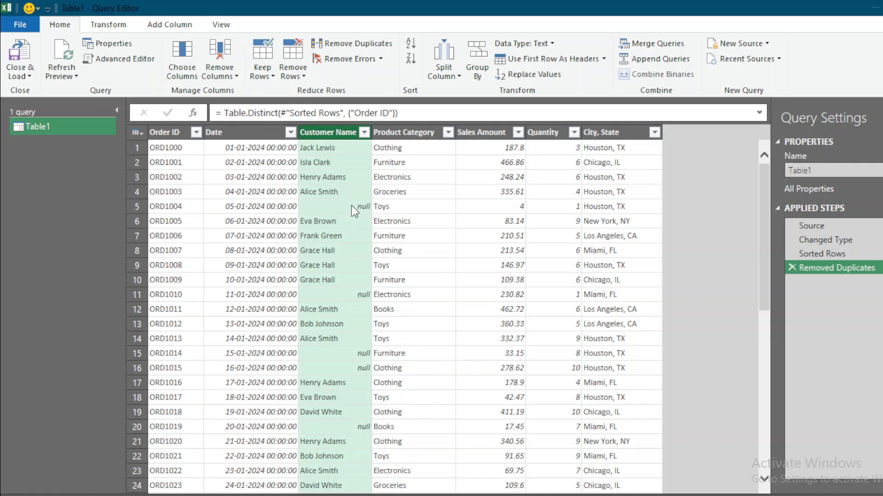
left_click(109, 27)
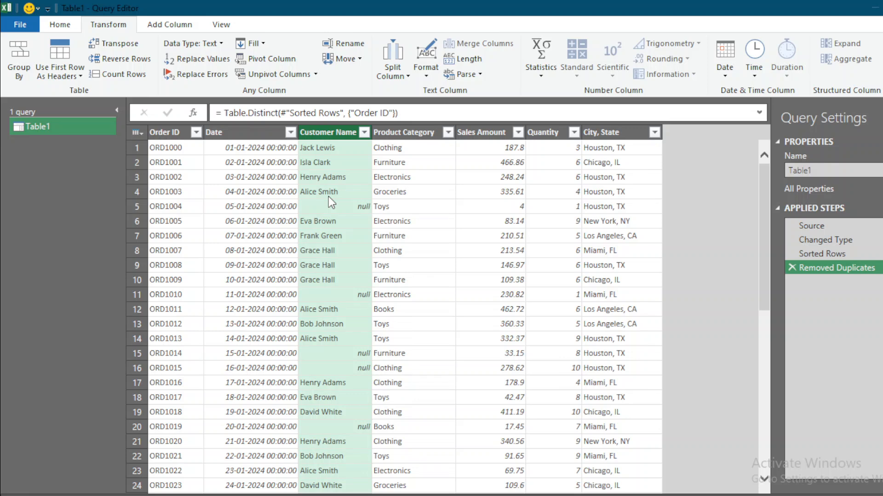
left_click(263, 45)
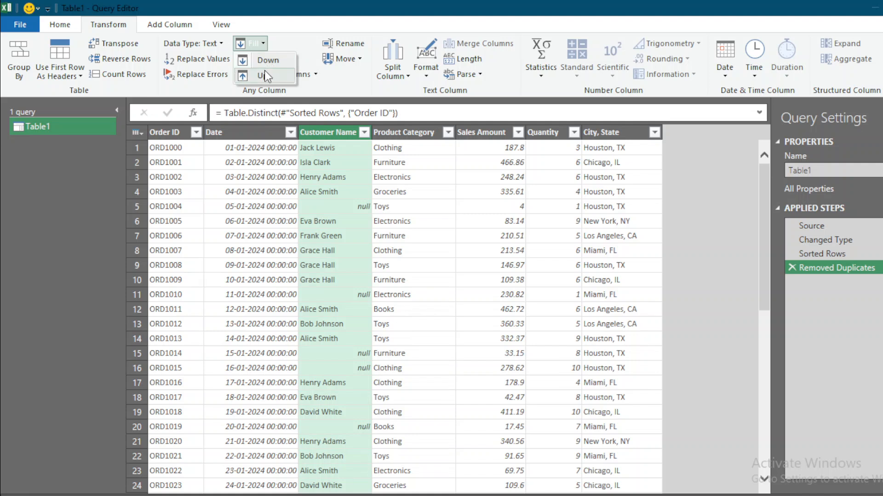
left_click(266, 63)
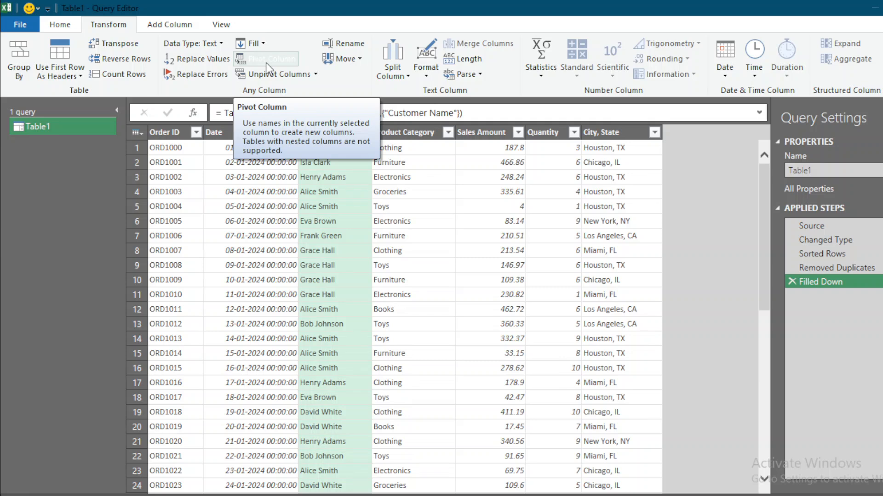
left_click(790, 281)
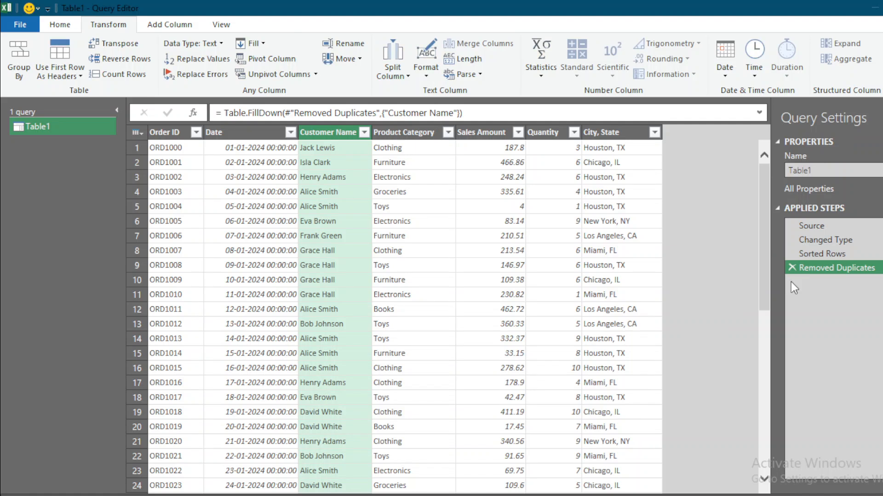
Step: Replace the null values in the Customer Name column with "Not Availabe"
left_click(322, 206)
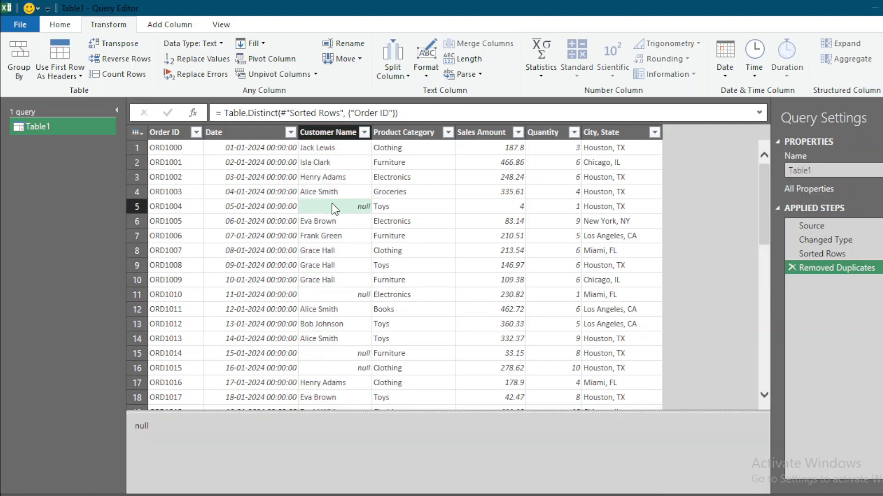
right_click(335, 209)
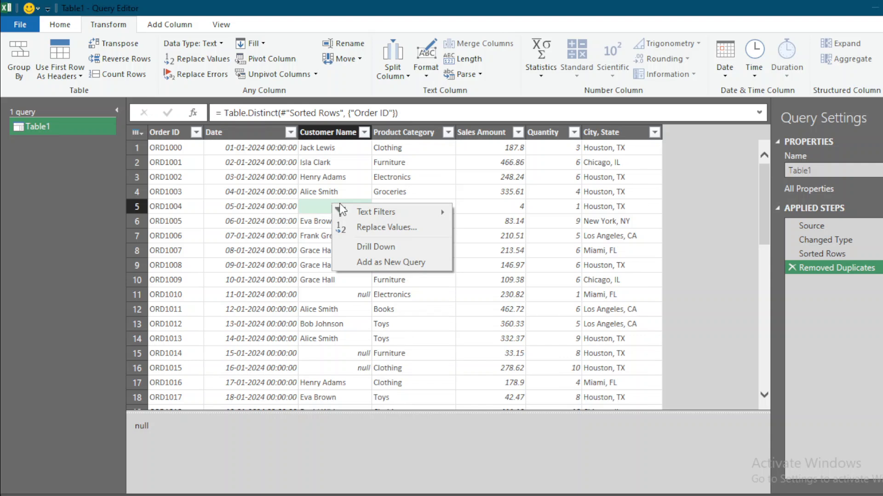
left_click(382, 227)
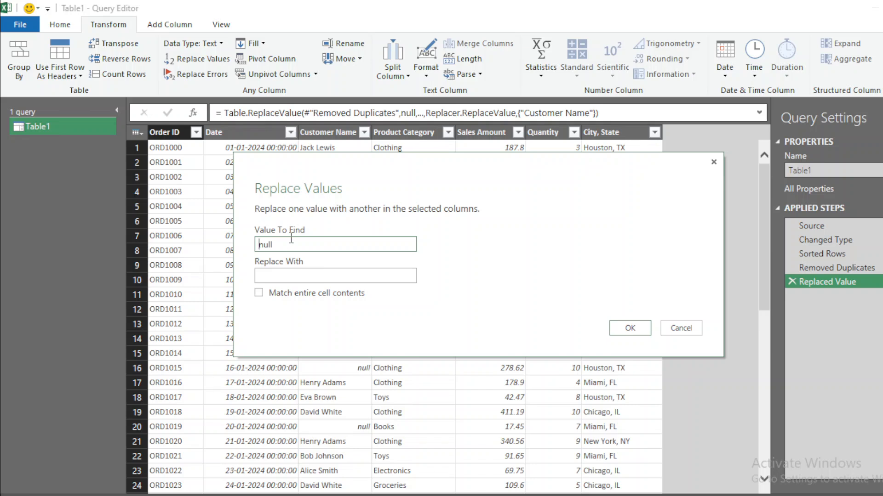
left_click(285, 278)
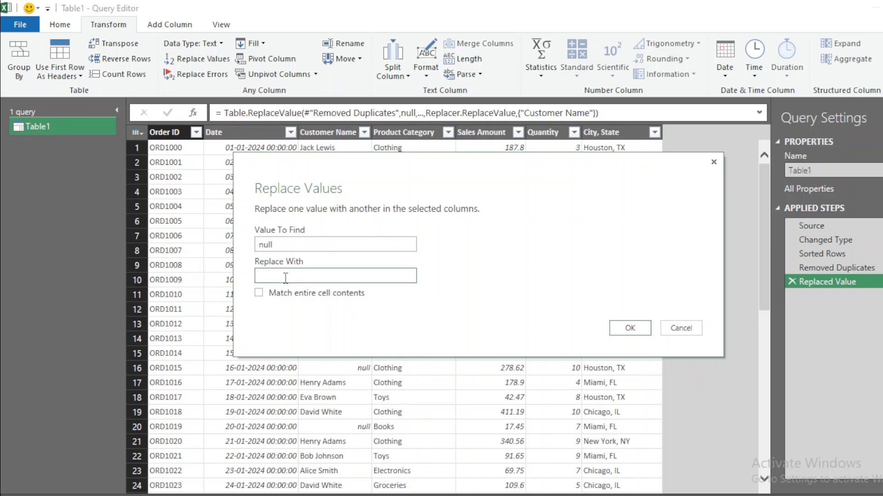
type("Not Availbe")
left_click(295, 276)
type("a")
left_click(618, 329)
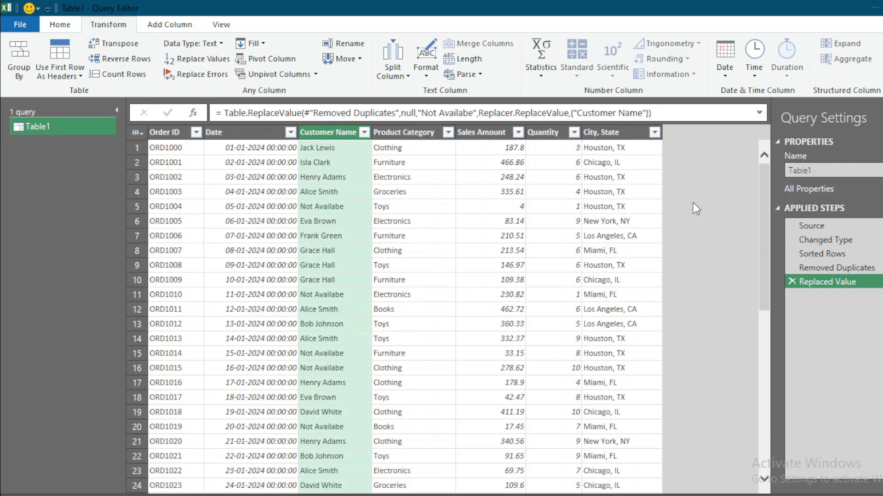
Step: Split the "City, State" column by delimiter at each occurrence of a comma
left_click(618, 132)
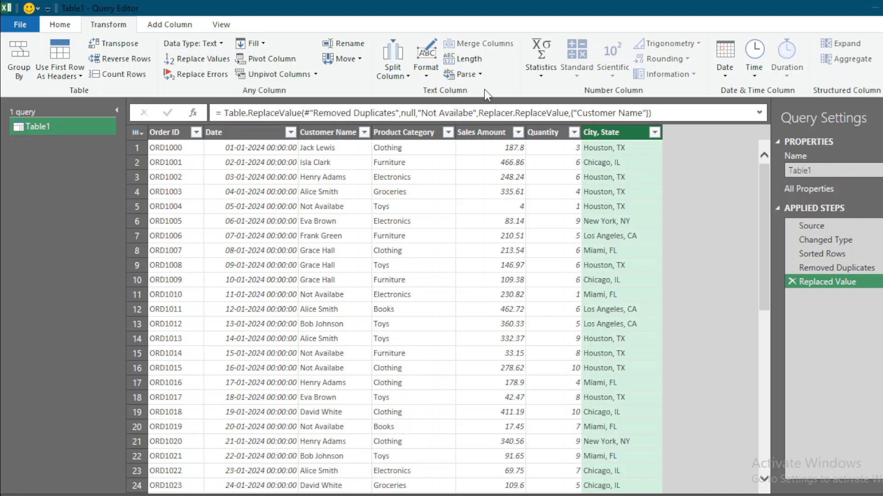
left_click(393, 73)
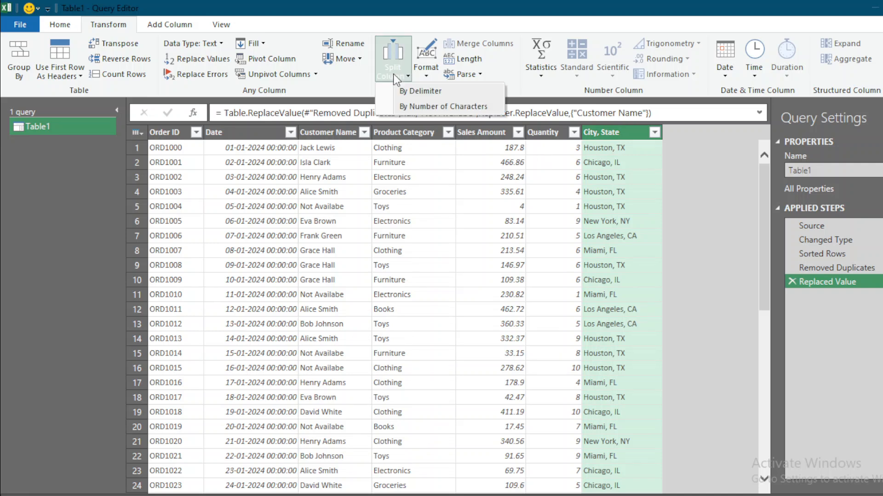
left_click(420, 90)
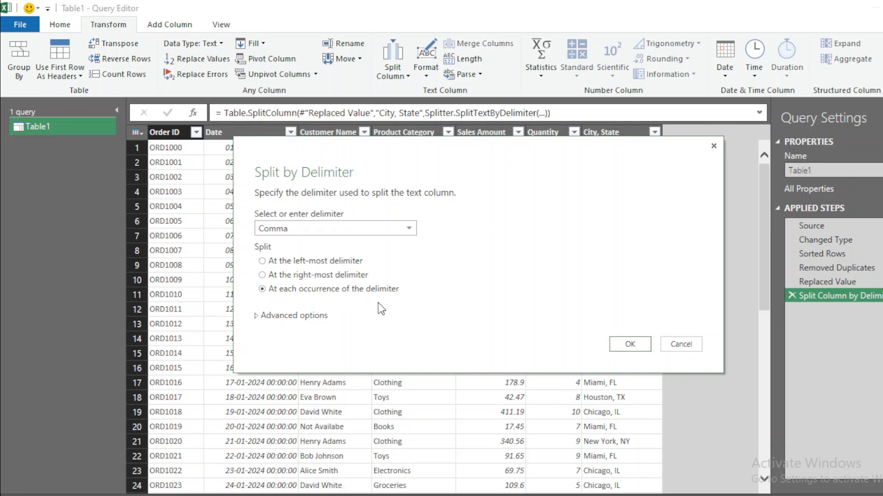
left_click(630, 345)
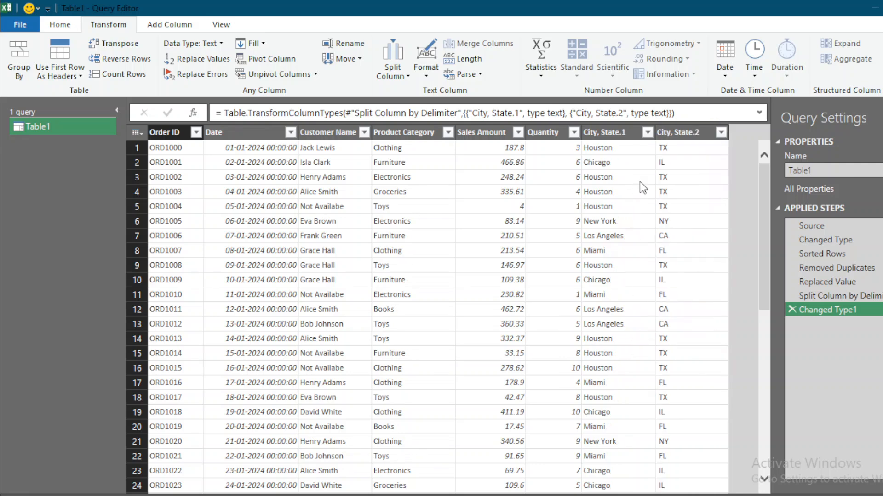
Step: Rename the two columns from the split as City and State
left_click(612, 132)
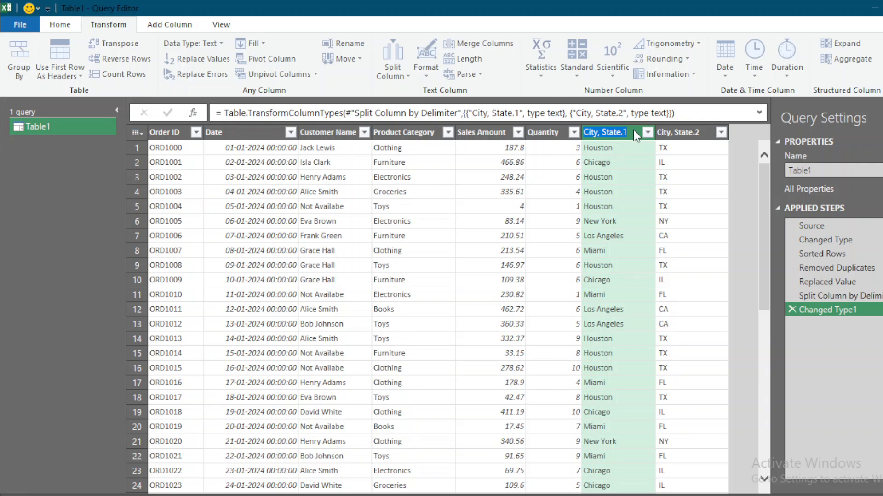
key("BackSpace")
key("BackSpace")
key("BackSpace")
key("BackSpace")
left_click(668, 134)
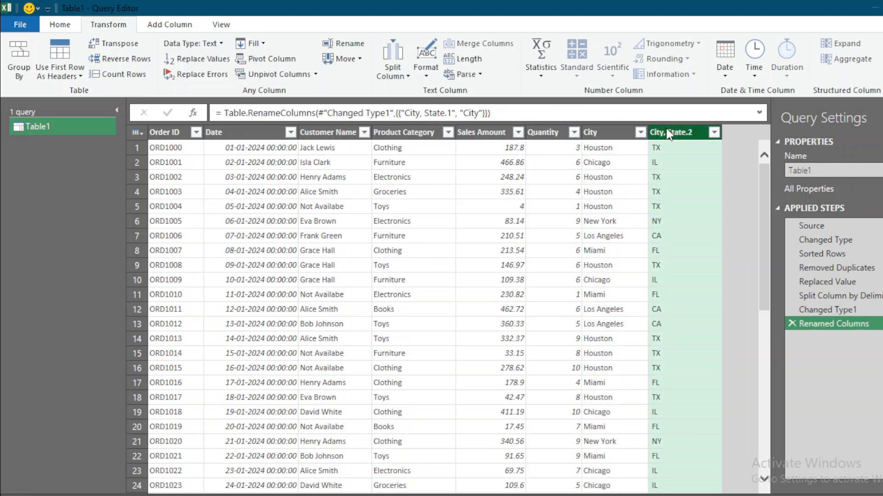
double_click(667, 132)
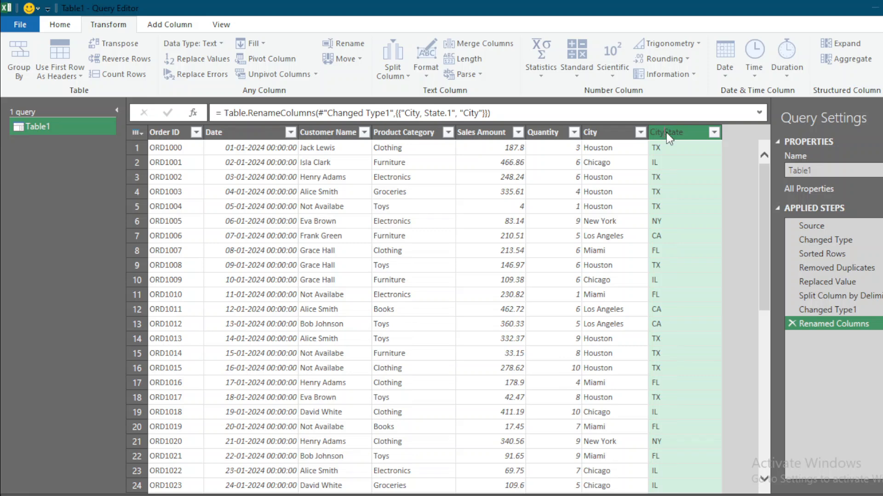
key("Return")
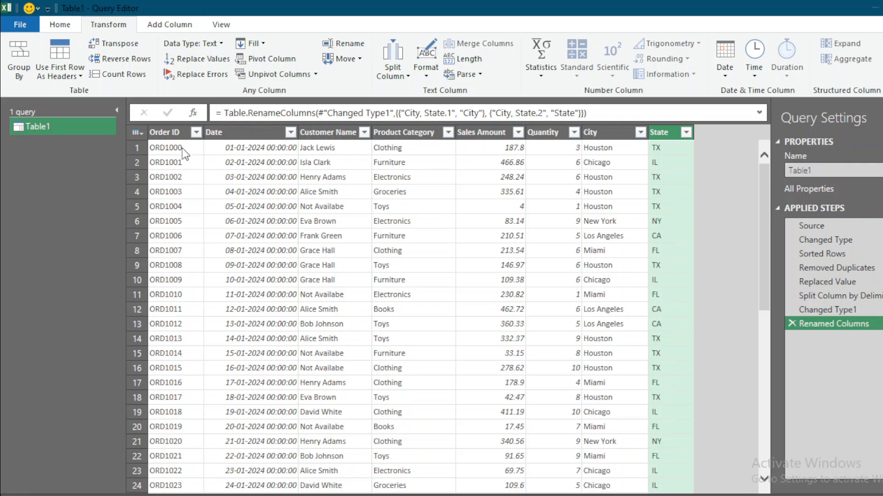
right_click(177, 134)
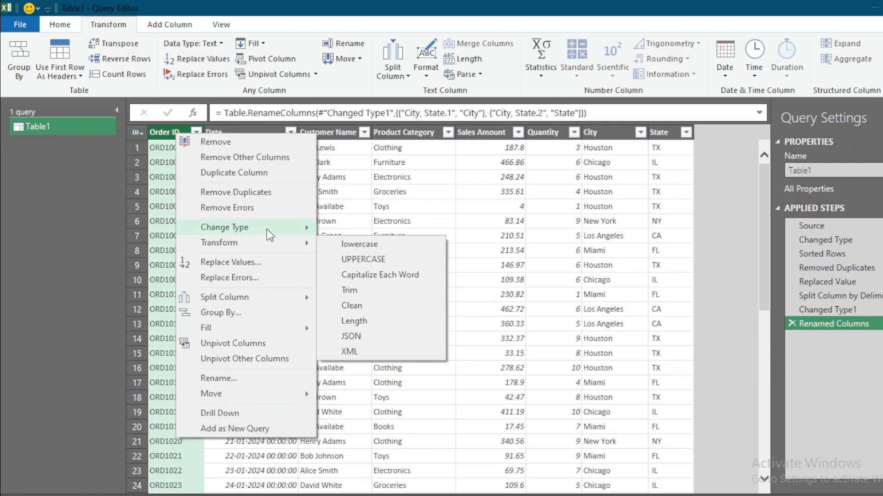
mouse_move(270, 235)
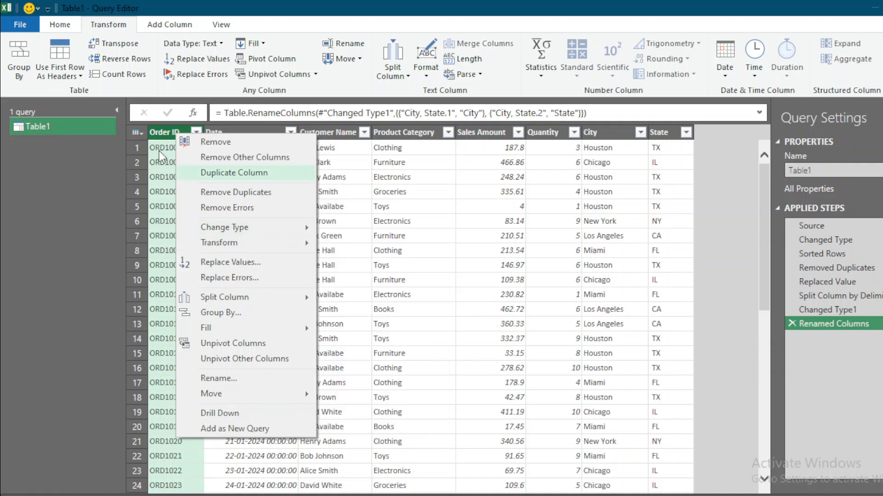
left_click(165, 137)
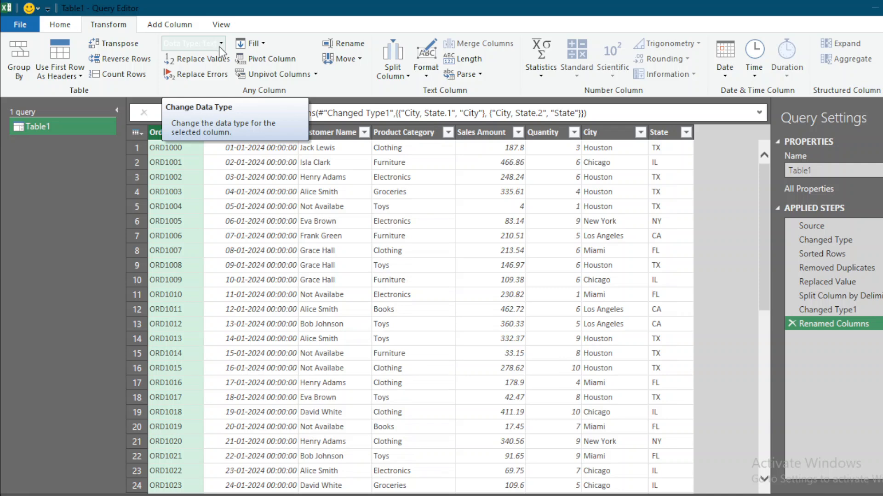
Step: Change the Date column's data type to Date
left_click(254, 135)
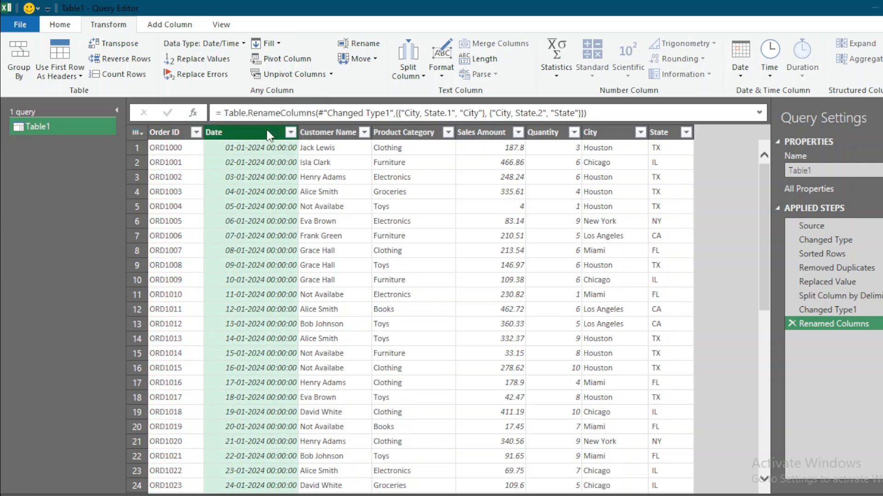
left_click(241, 42)
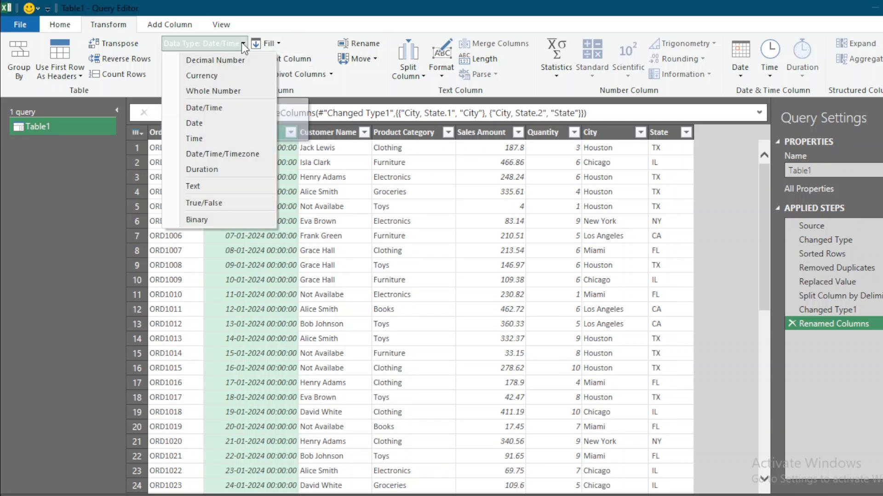
left_click(207, 124)
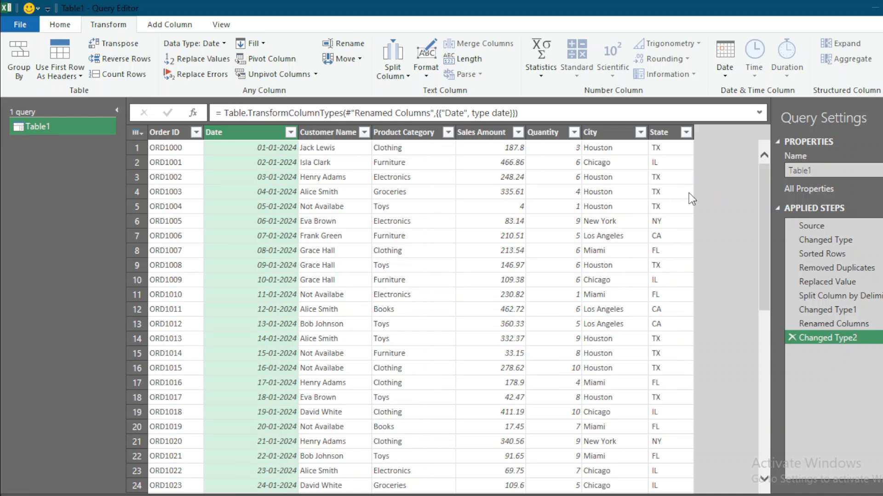
Step: Close the query editor and load the cleaned Table1 query into a new worksheet
left_click(59, 25)
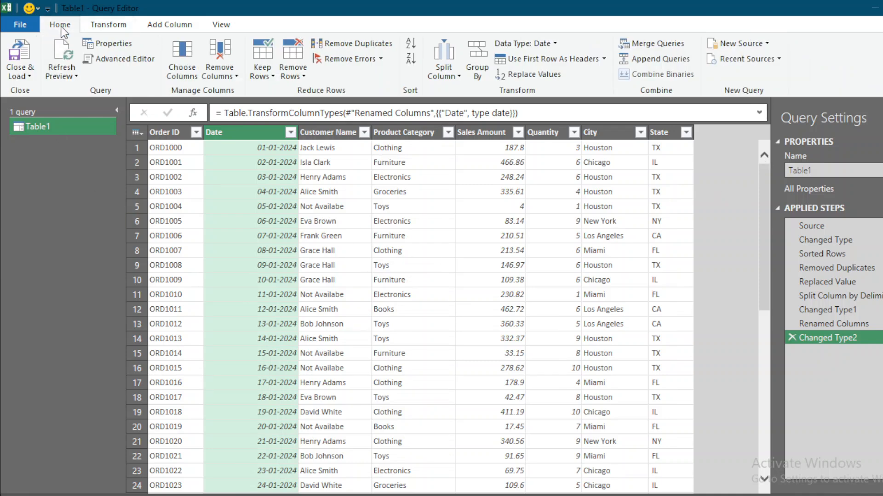
left_click(27, 73)
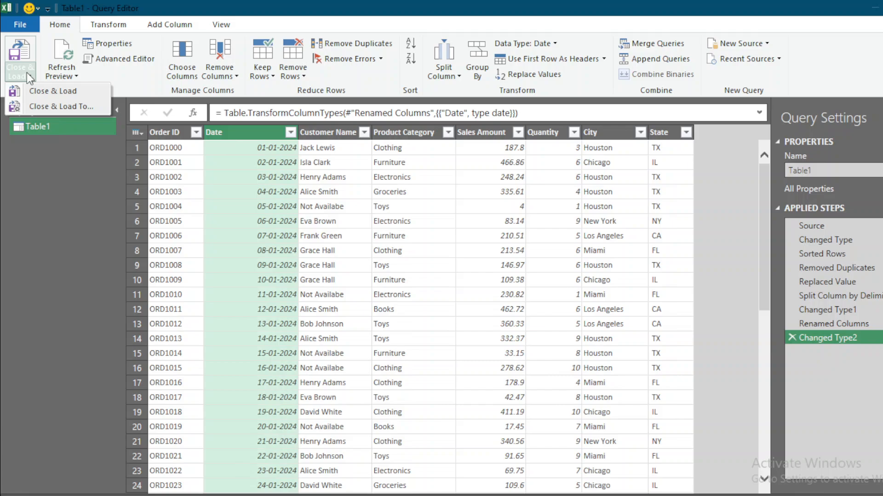
left_click(57, 91)
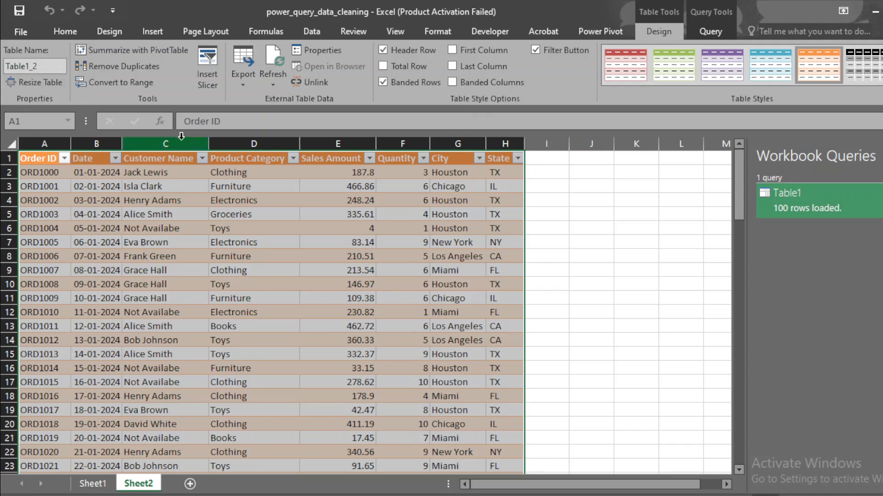
left_click(342, 217)
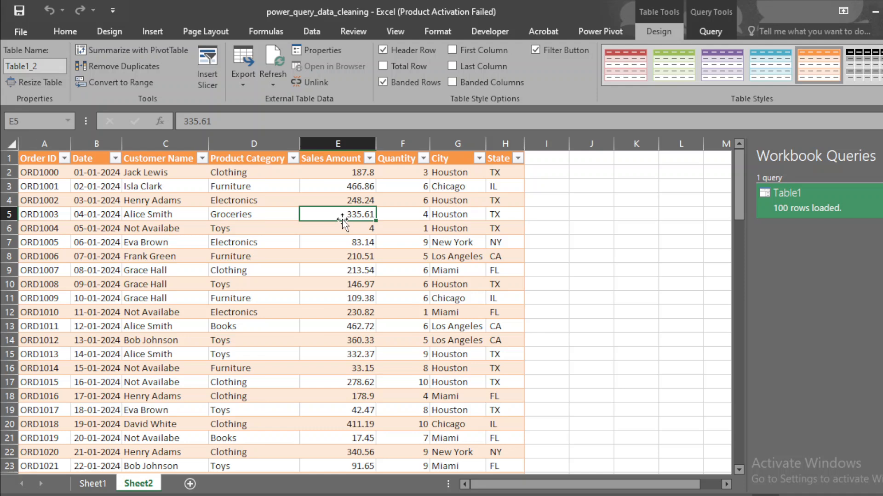
left_click(171, 314)
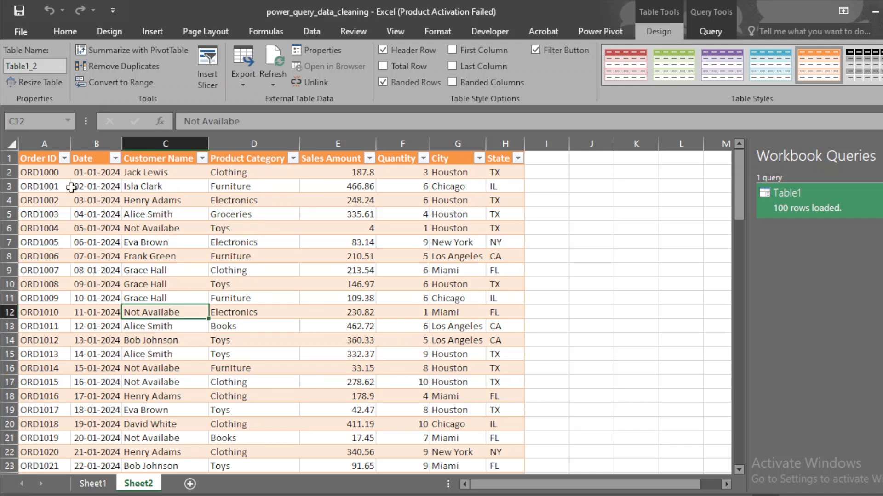
Step: Select the entire loaded table and apply the light table style with a solid black header row and black row lines
left_click(41, 159)
key("ctrl+shift+End")
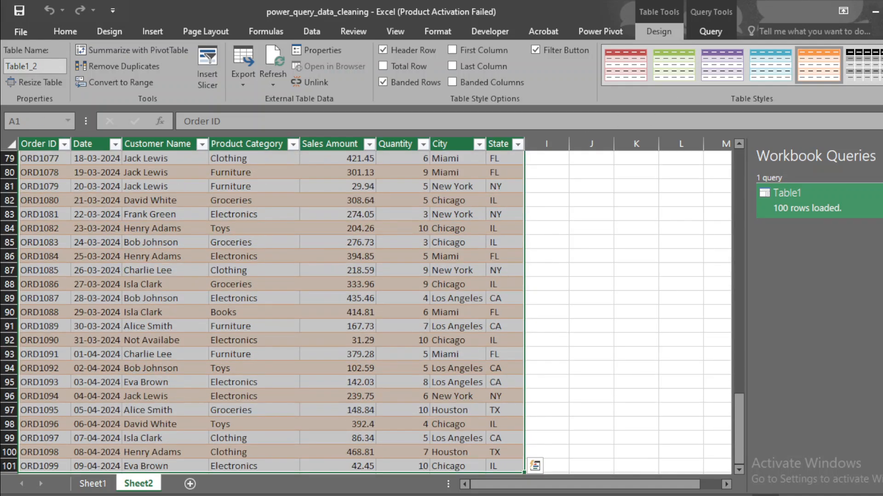
left_click(881, 80)
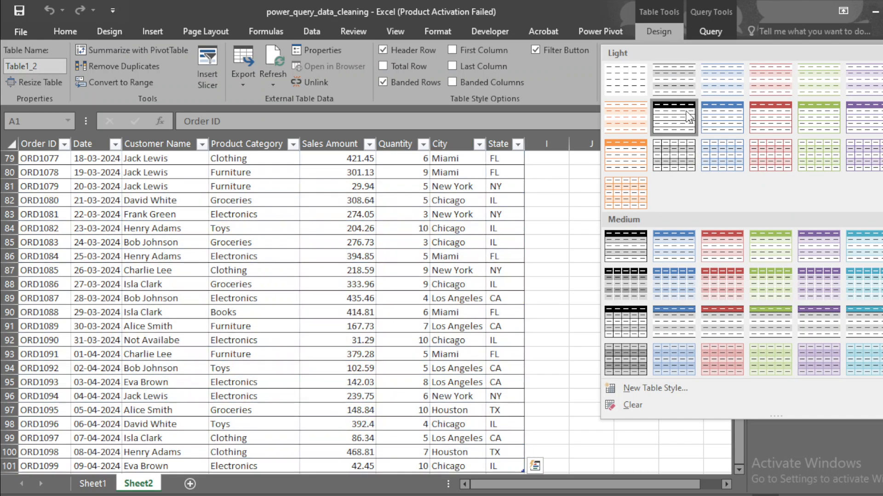
left_click(685, 110)
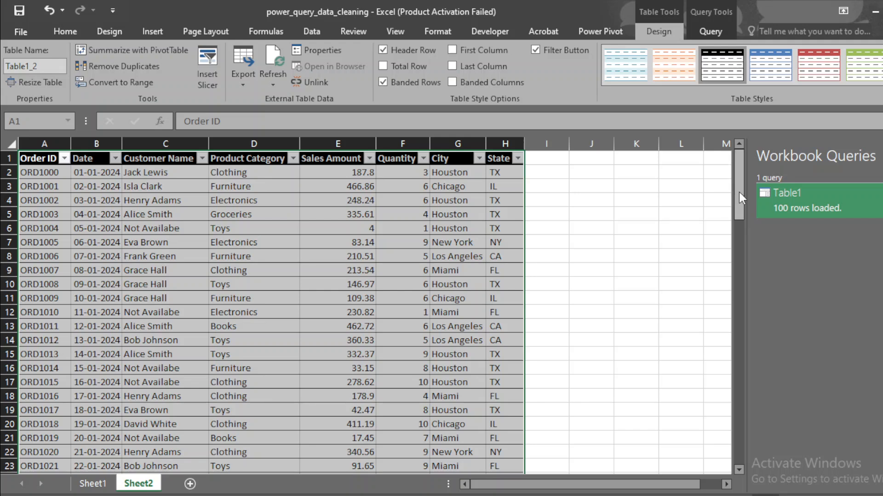
left_click(209, 243)
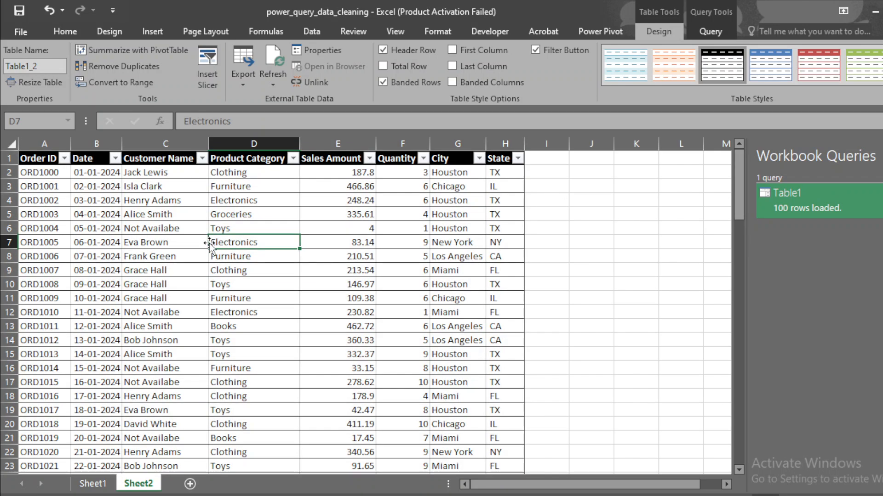
left_click(389, 213)
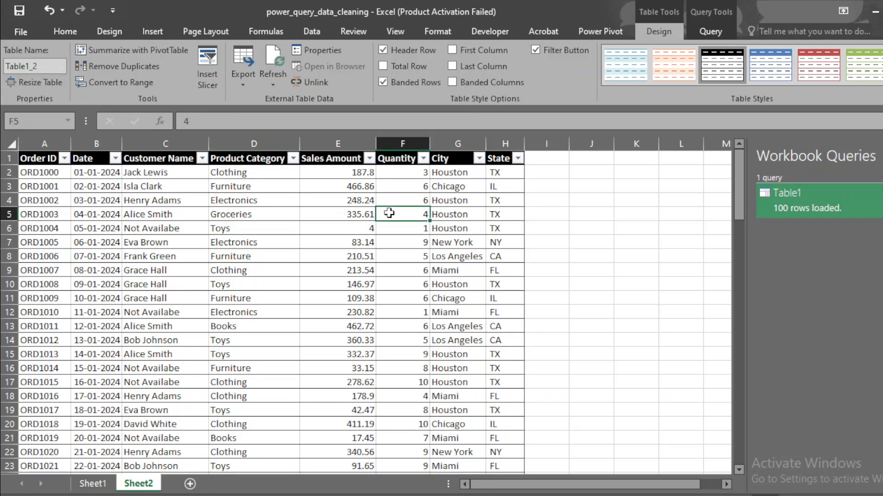